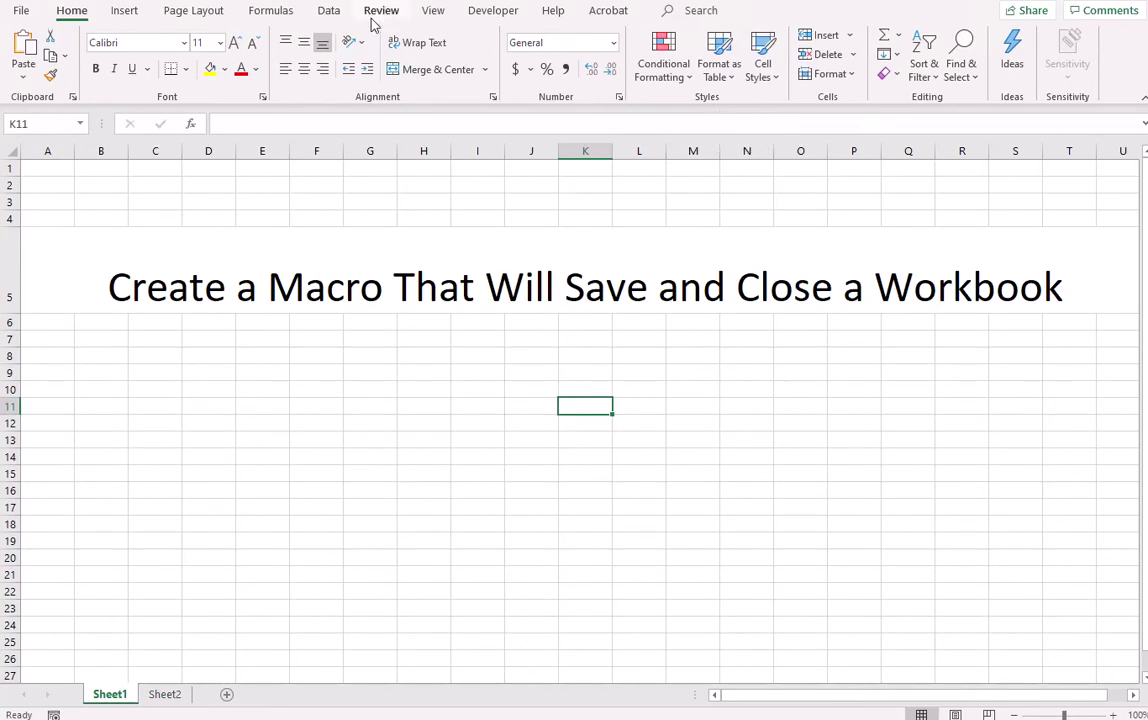
- Insert 'Button ' into the A5 title so it reads 'Create a Macro Button That Will Save and Close a Workbook'
double_click(390, 287)
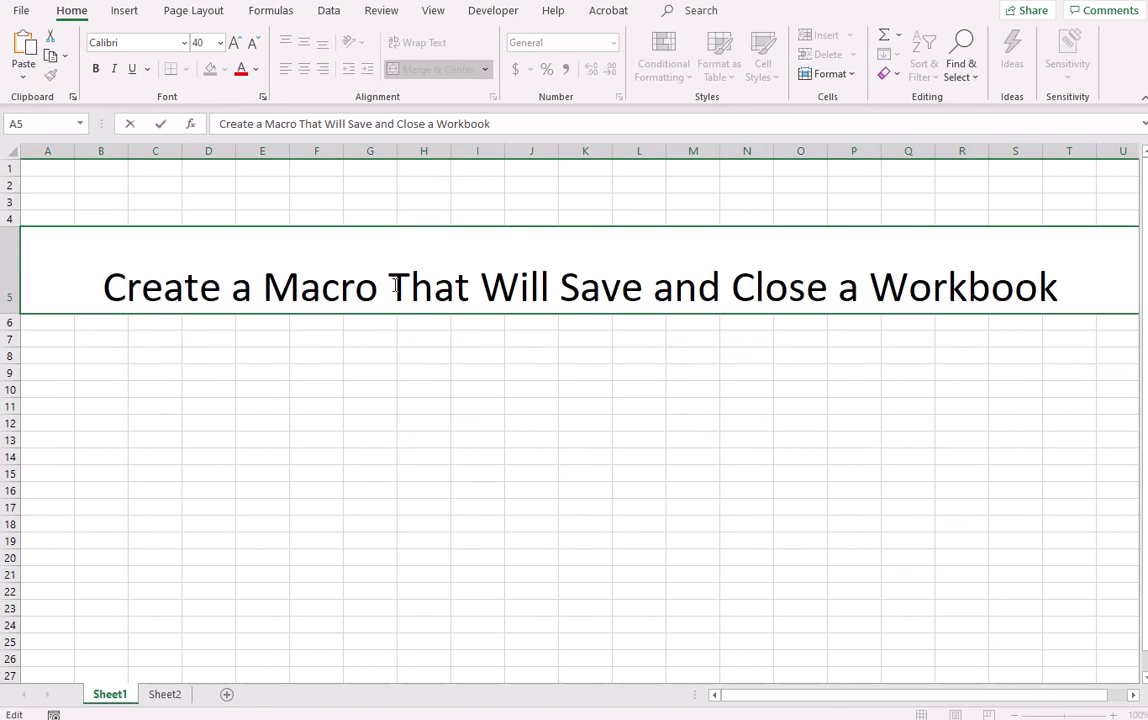
type("Button")
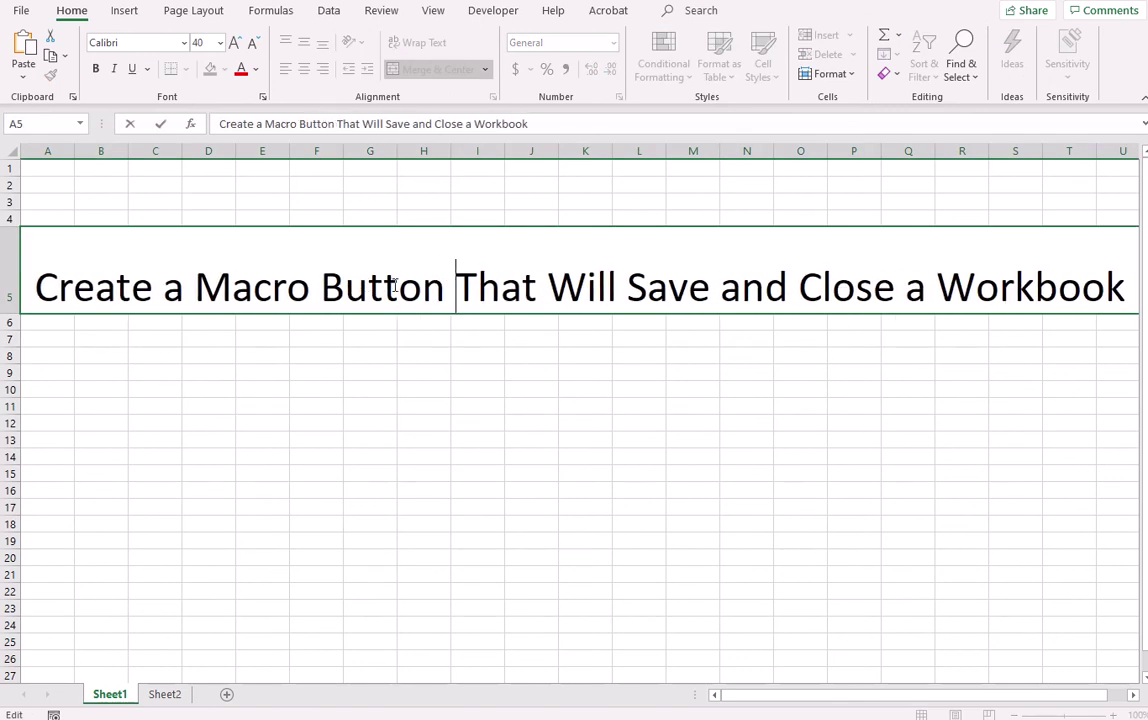
left_click(524, 409)
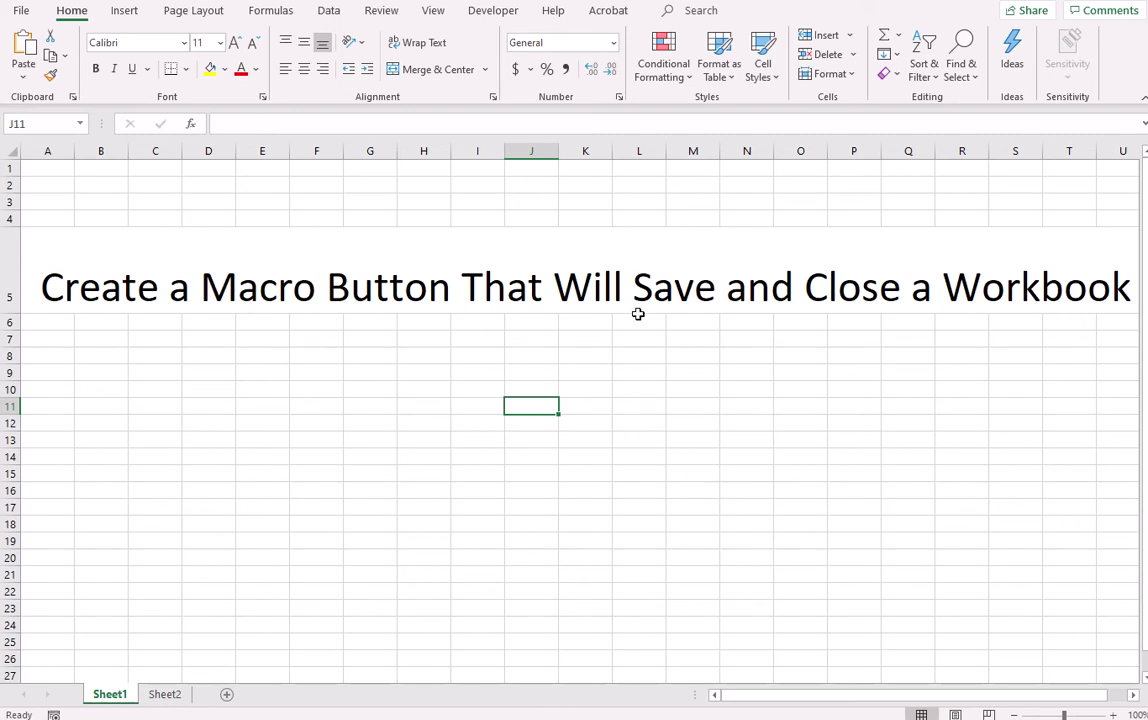
- Switch to the empty Sheet2, select cell G6, and show the Developer ribbon tab
left_click(164, 696)
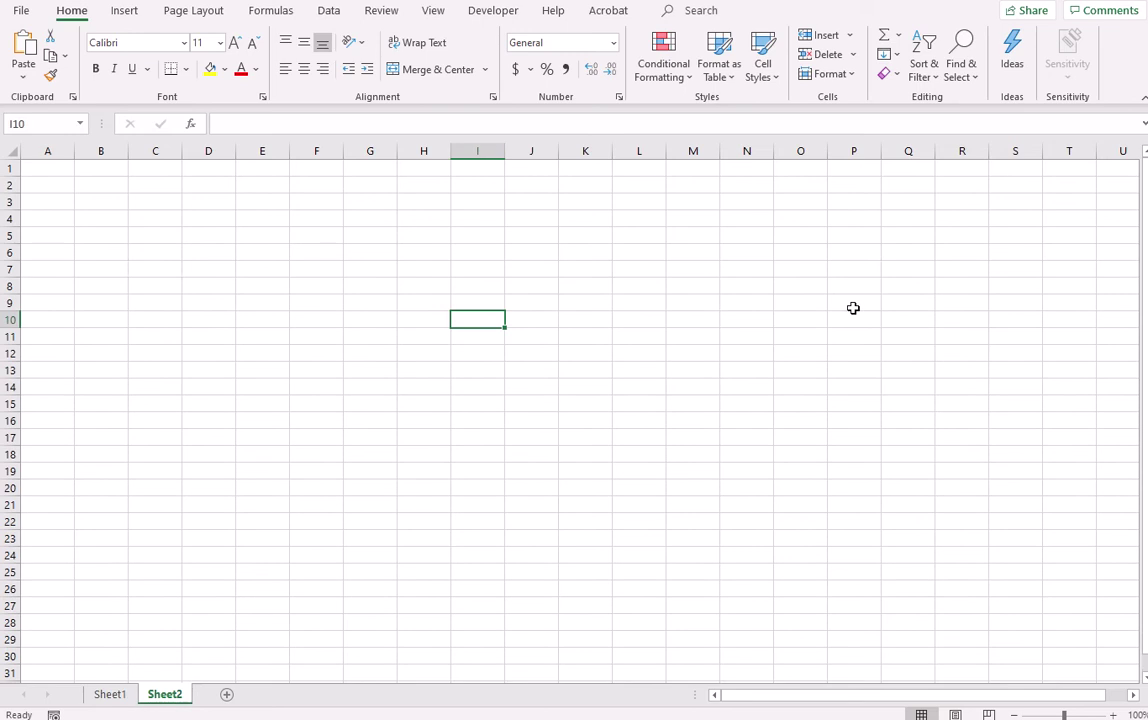
left_click(380, 249)
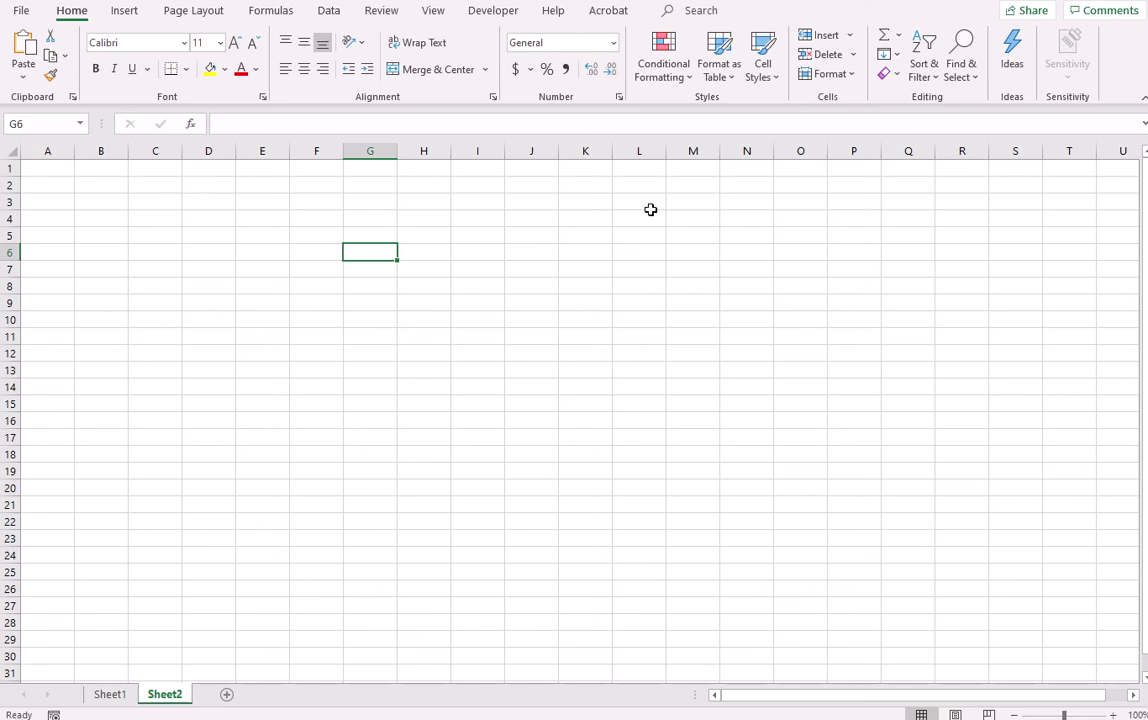
left_click(490, 12)
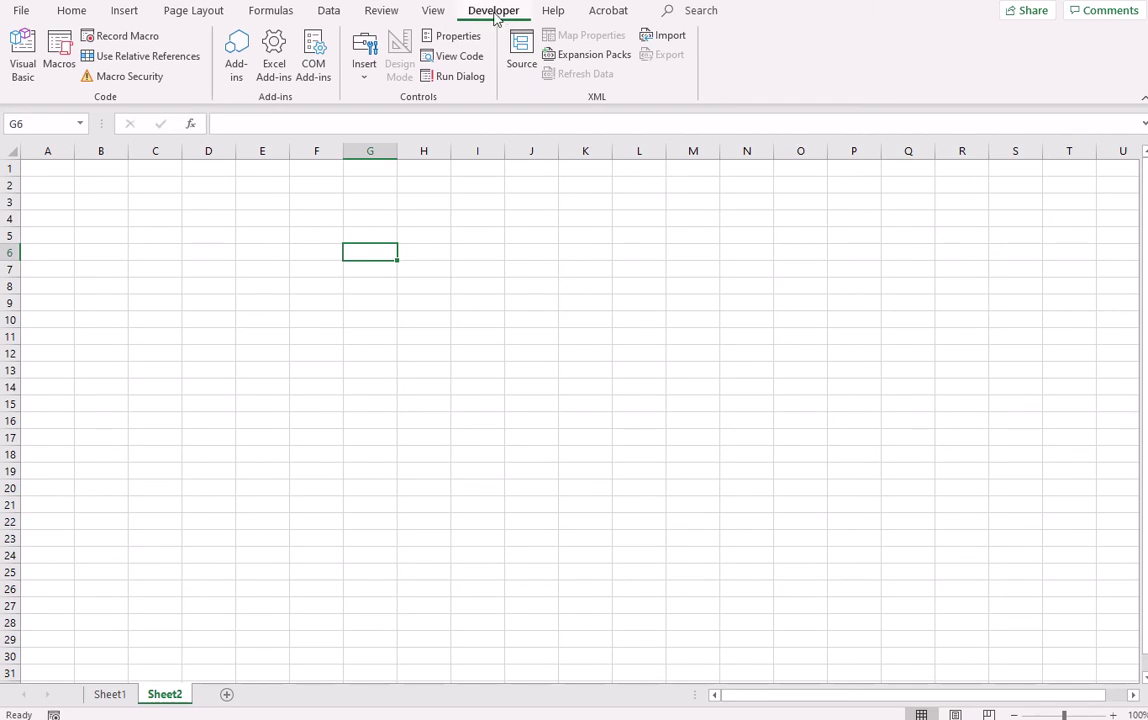
- Draw a Form Control button spanning cells A1 to D3 on Sheet2
left_click(363, 80)
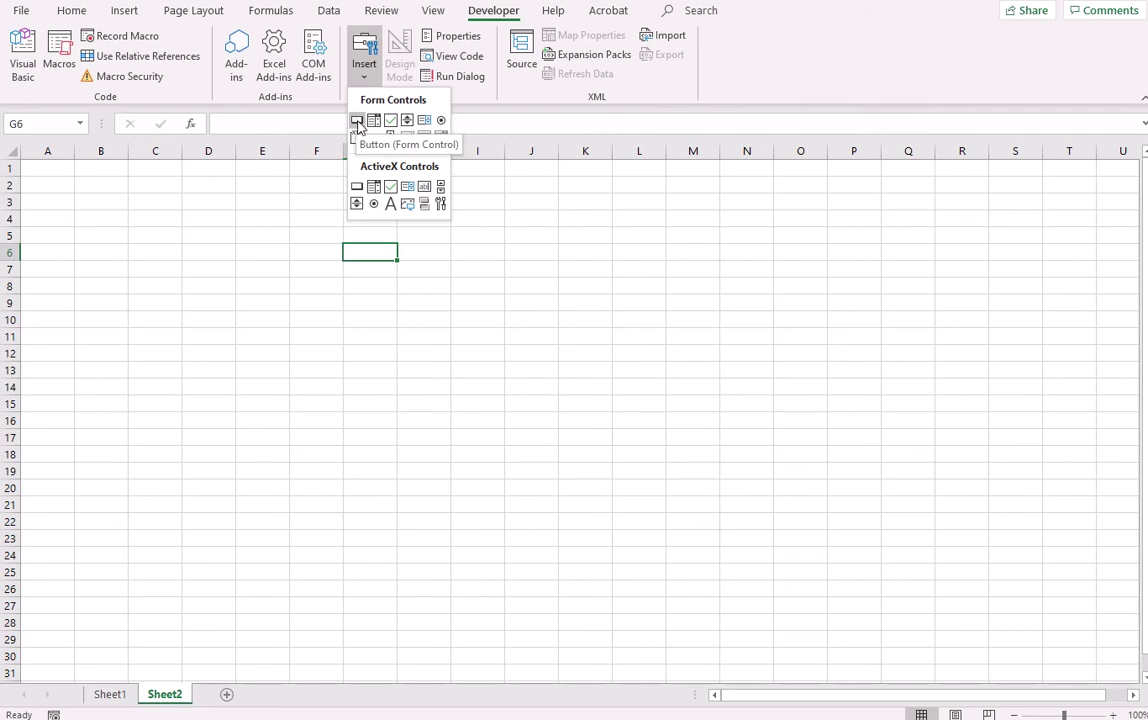
left_click(357, 121)
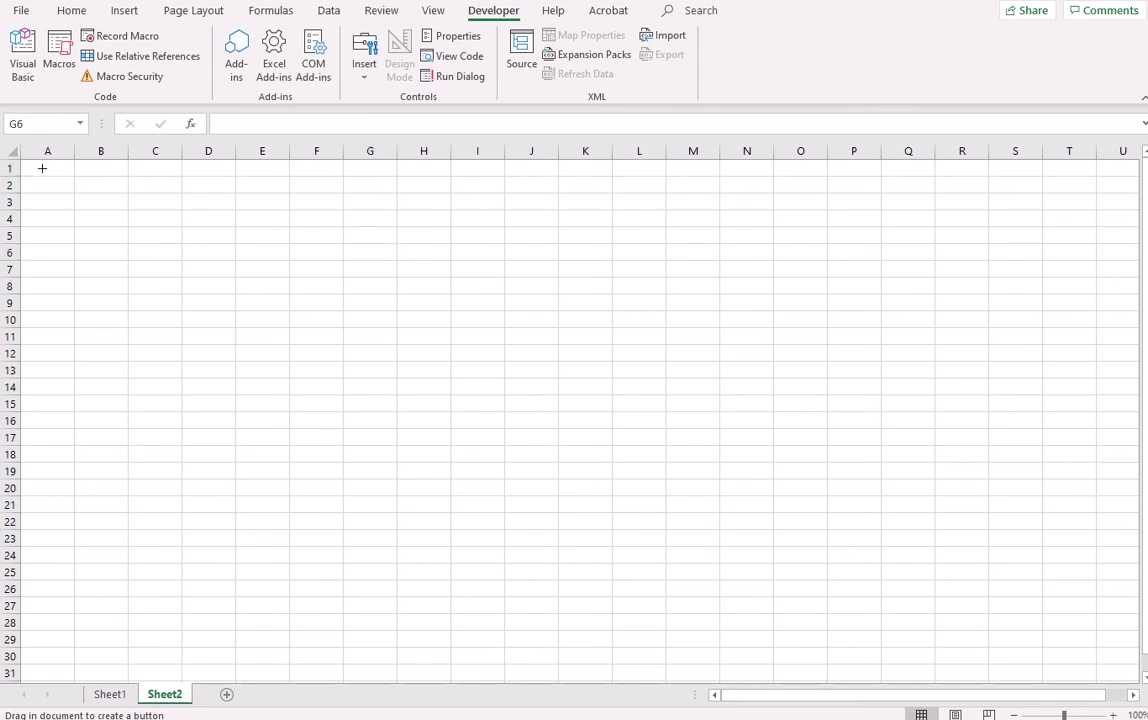
left_click_drag(36, 167, 234, 216)
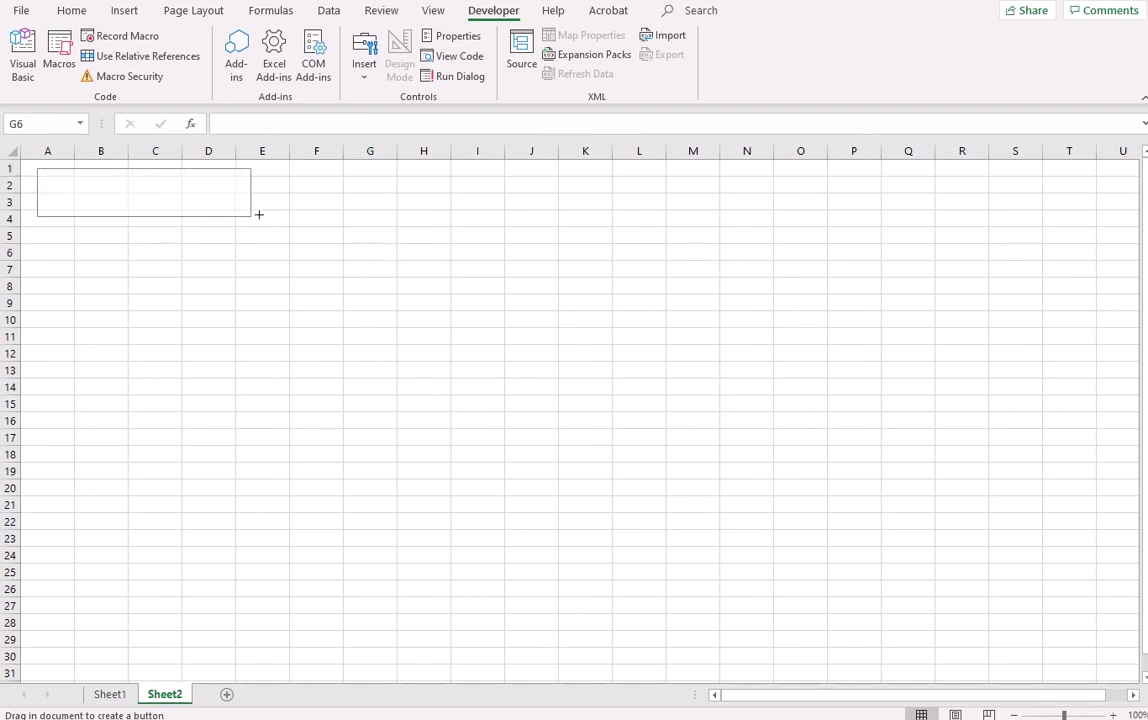
left_click_drag(234, 216, 232, 220)
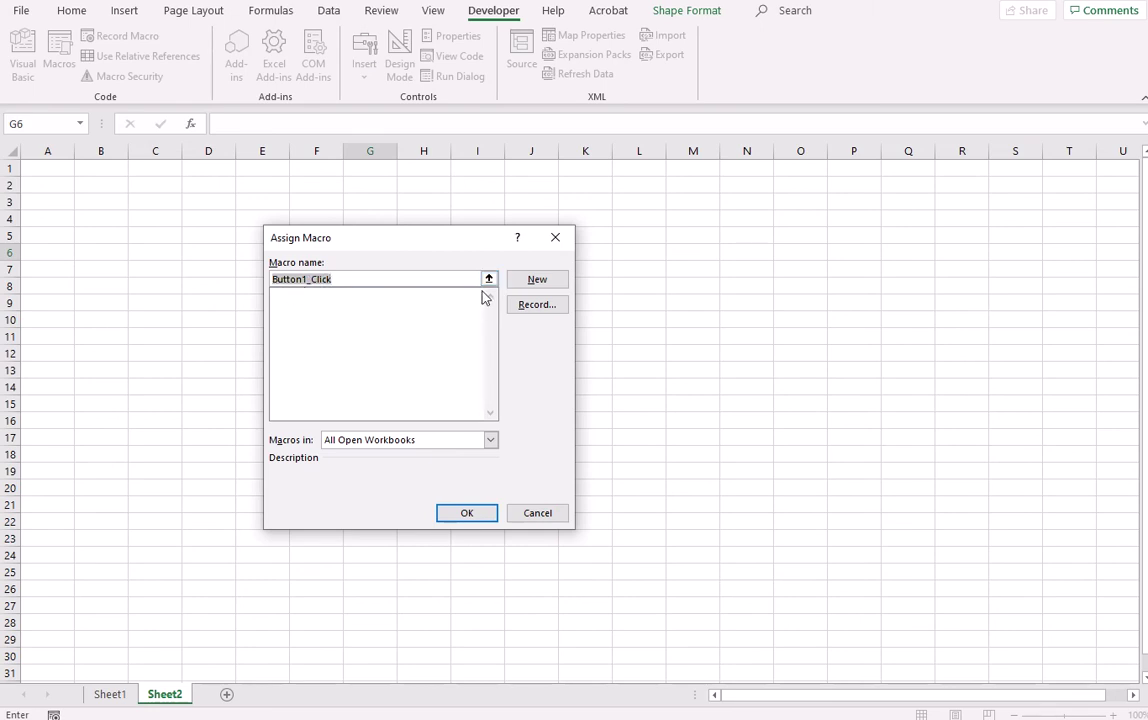
- Create a new Button1_Click macro for the button from the Assign Macro dialog
key("End")
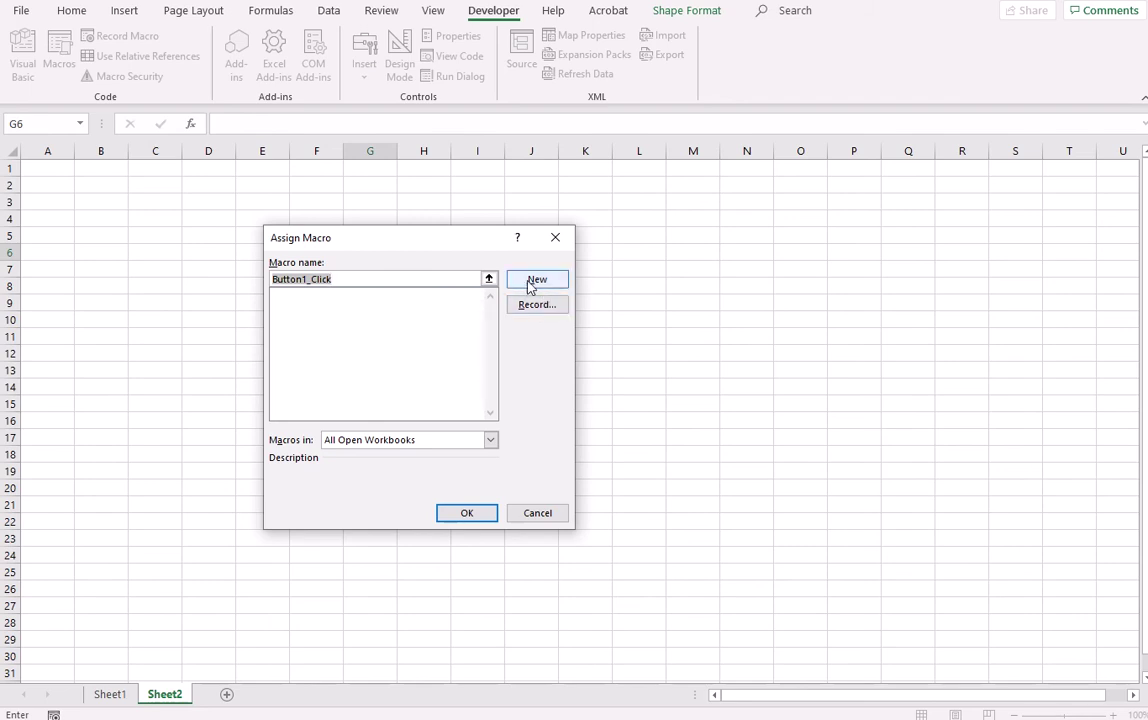
left_click(543, 285)
left_click(547, 284)
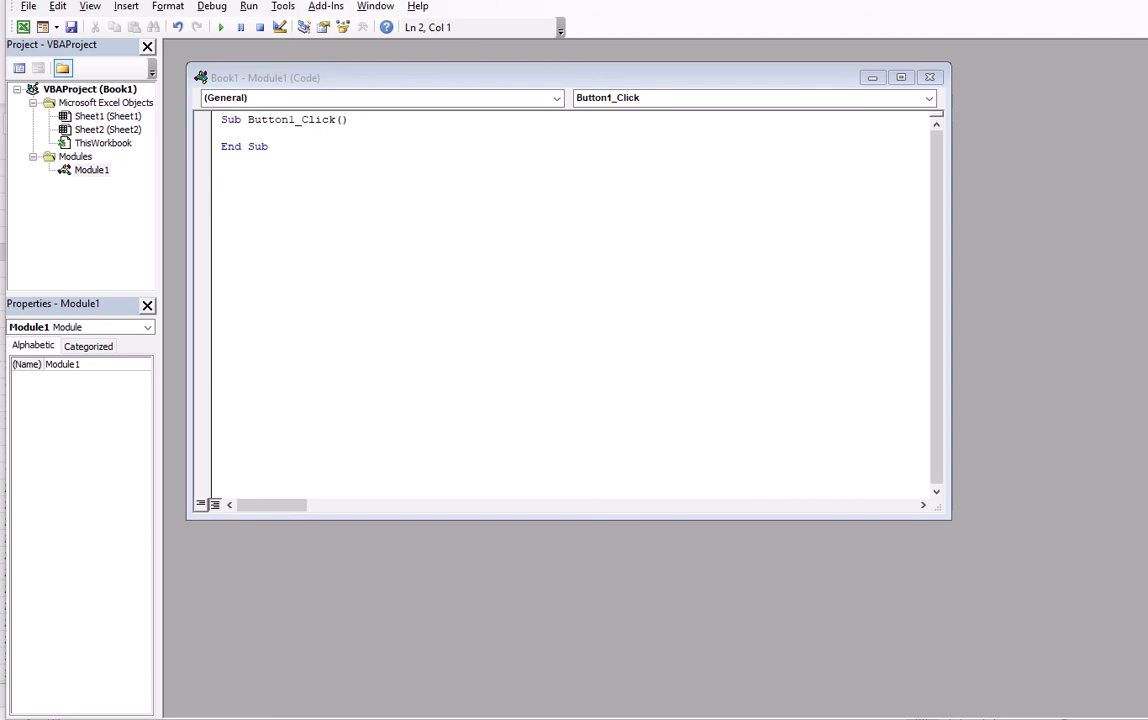
- Paste Application.Quit and ThisWorkbook.Save into Button1_Click, removing the extra Sub and End Sub lines
left_click(228, 128)
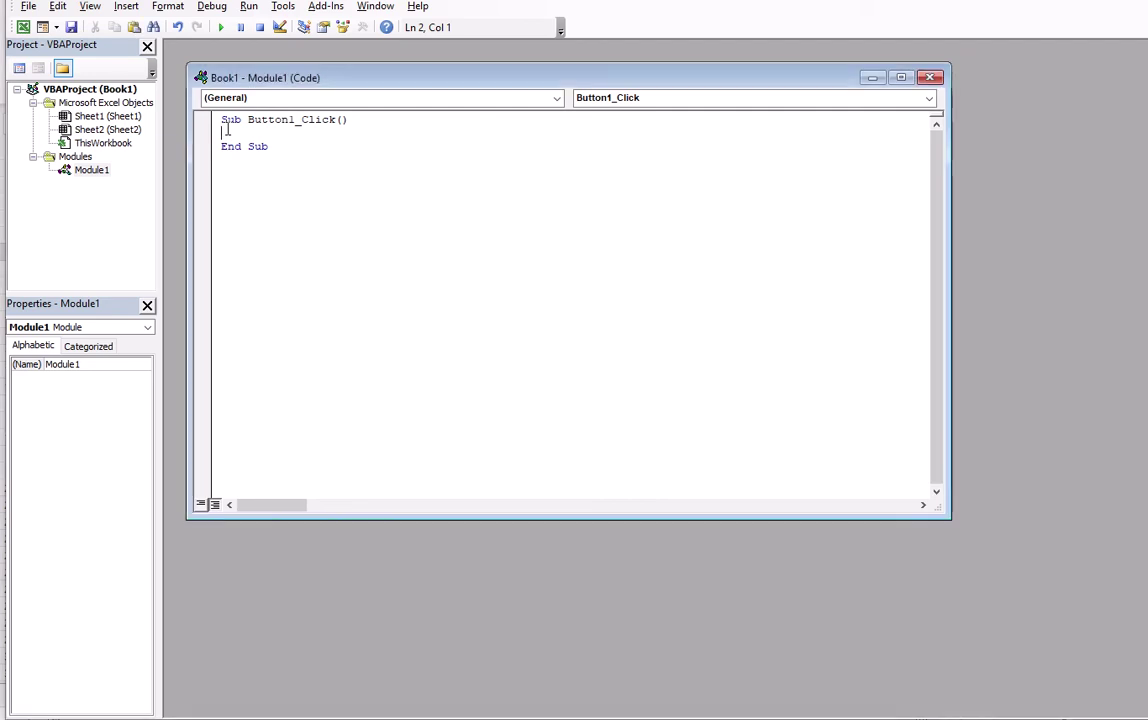
type("Sub Button2_Click() Application.Quit ThisWorkbook.Save End Sub")
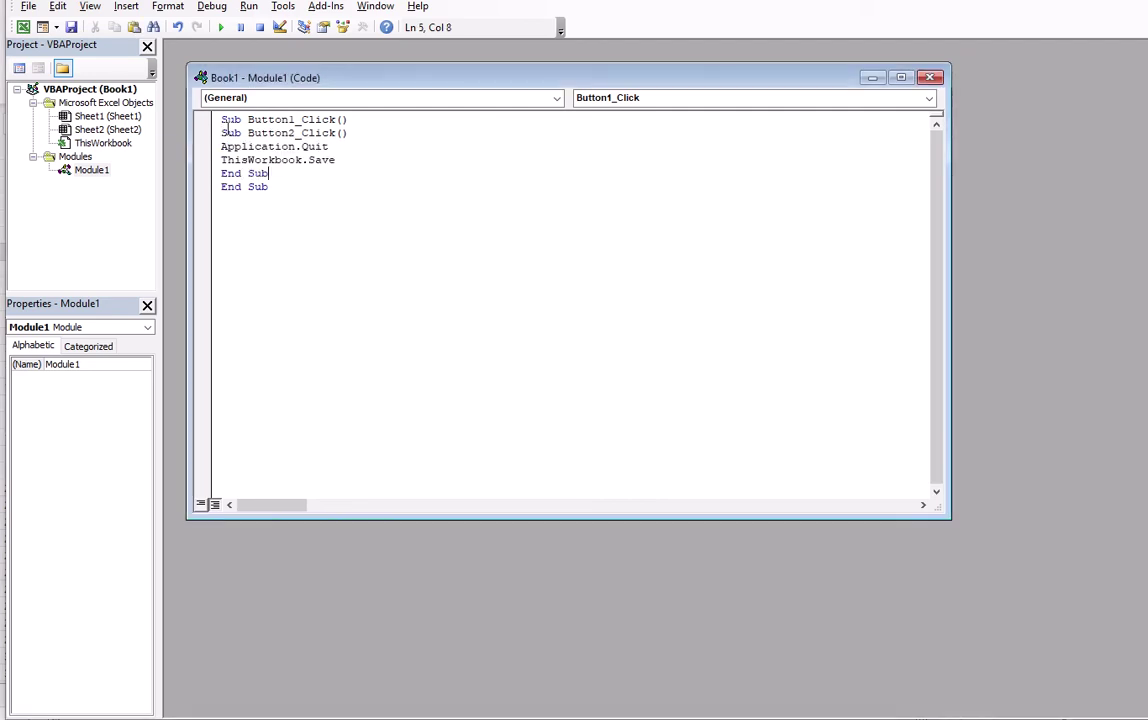
left_click(352, 136)
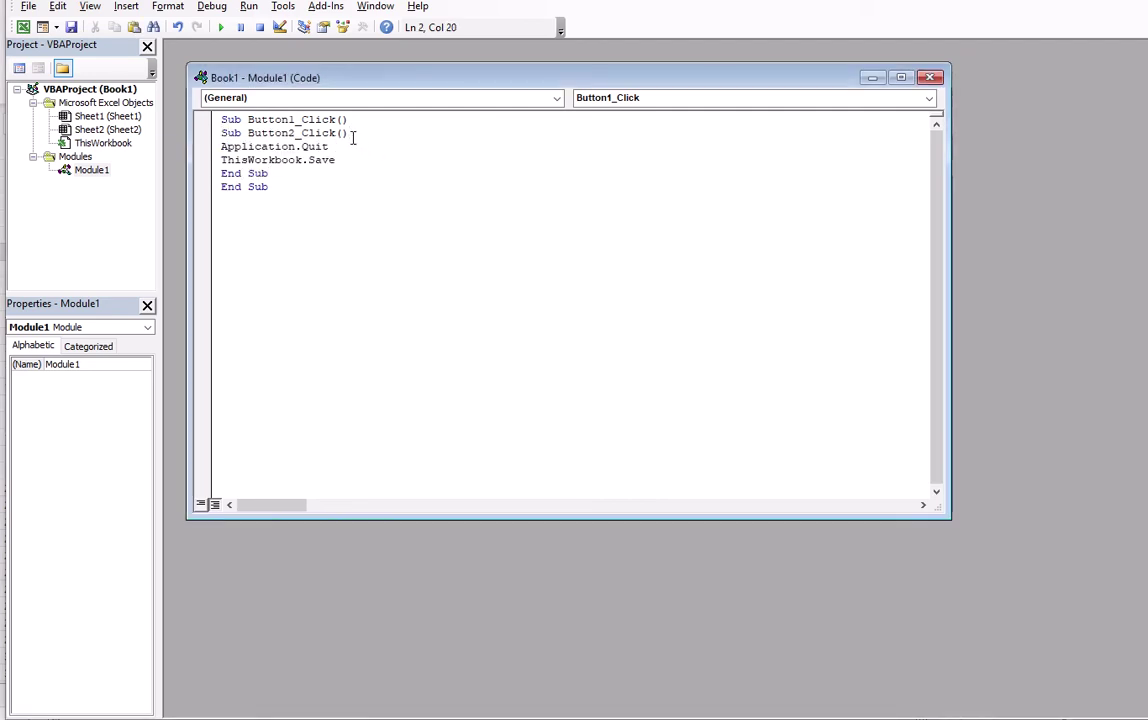
key("BackSpace")
key("BackSpace")
key("BackSpace")
key("BackSpace")
key("BackSpace")
key("BackSpace")
key("BackSpace")
key("BackSpace")
key("BackSpace")
key("BackSpace")
key("BackSpace")
key("BackSpace")
key("BackSpace")
key("BackSpace")
key("BackSpace")
key("BackSpace")
key("BackSpace")
key("BackSpace")
key("BackSpace")
key("BackSpace")
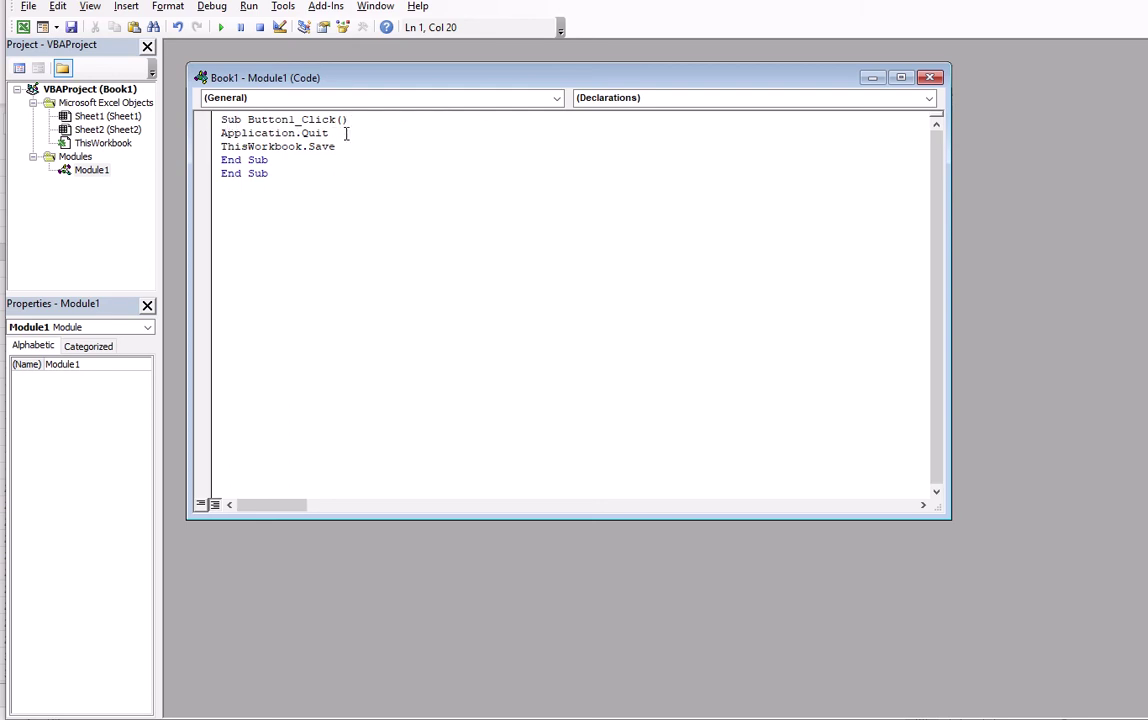
left_click(283, 173)
key("BackSpace")
key("BackSpace")
key("BackSpace")
key("BackSpace")
key("BackSpace")
key("BackSpace")
key("BackSpace")
key("BackSpace")
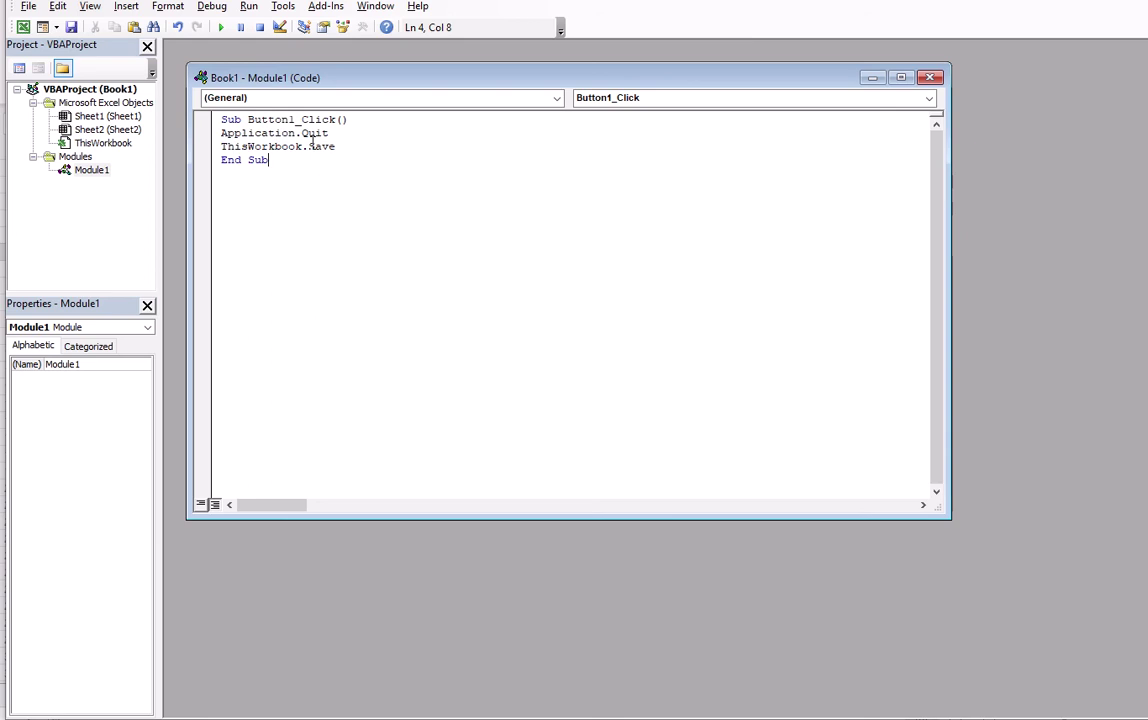
- Save the workbook to the Desktop as the Excel Macro-Enabled Workbook 'macro button'
left_click(70, 27)
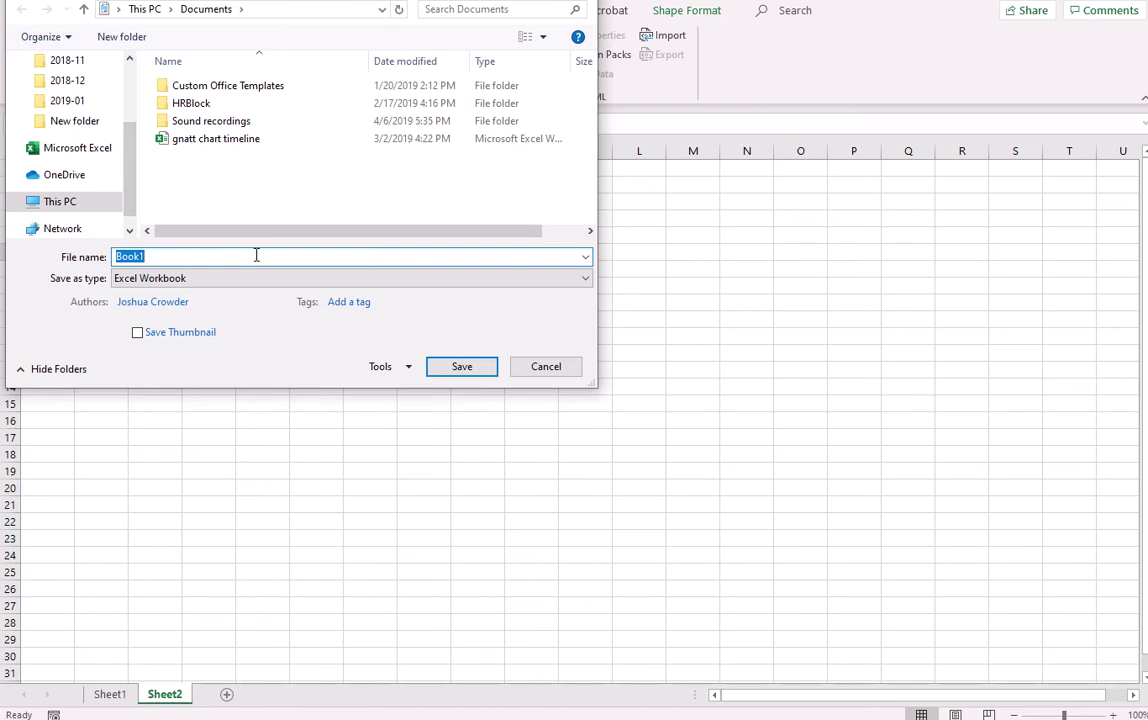
left_click(255, 256)
type("macro butt")
type("on")
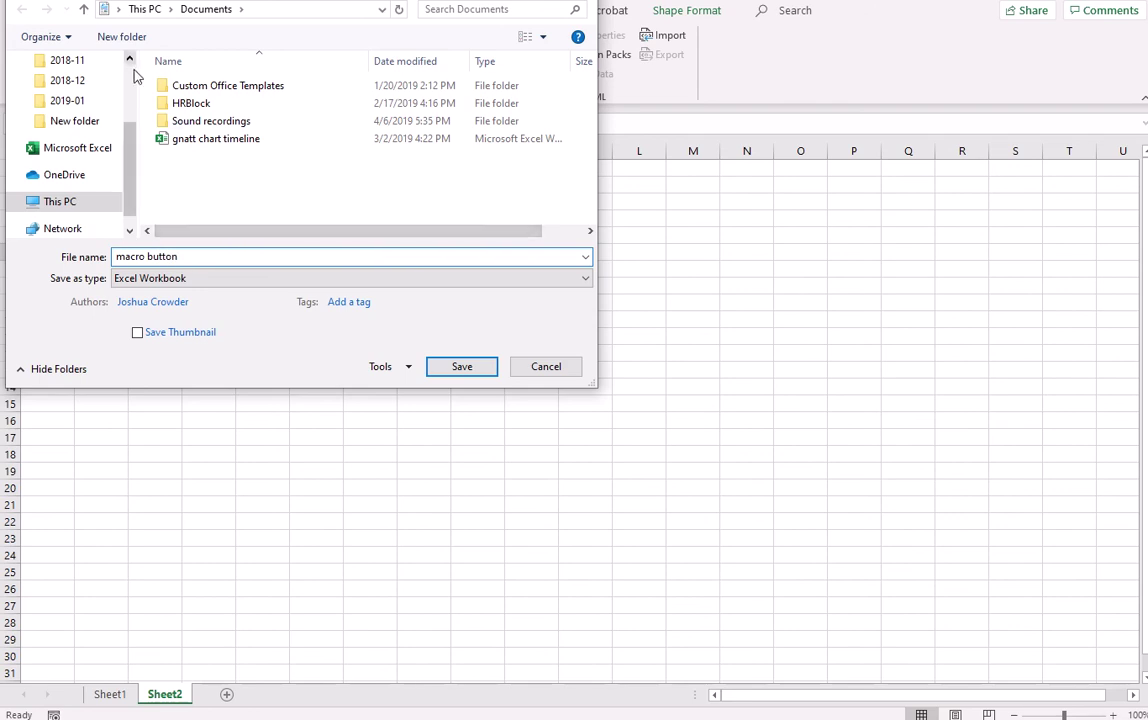
scroll(127, 80, "up", 2)
left_click(92, 96)
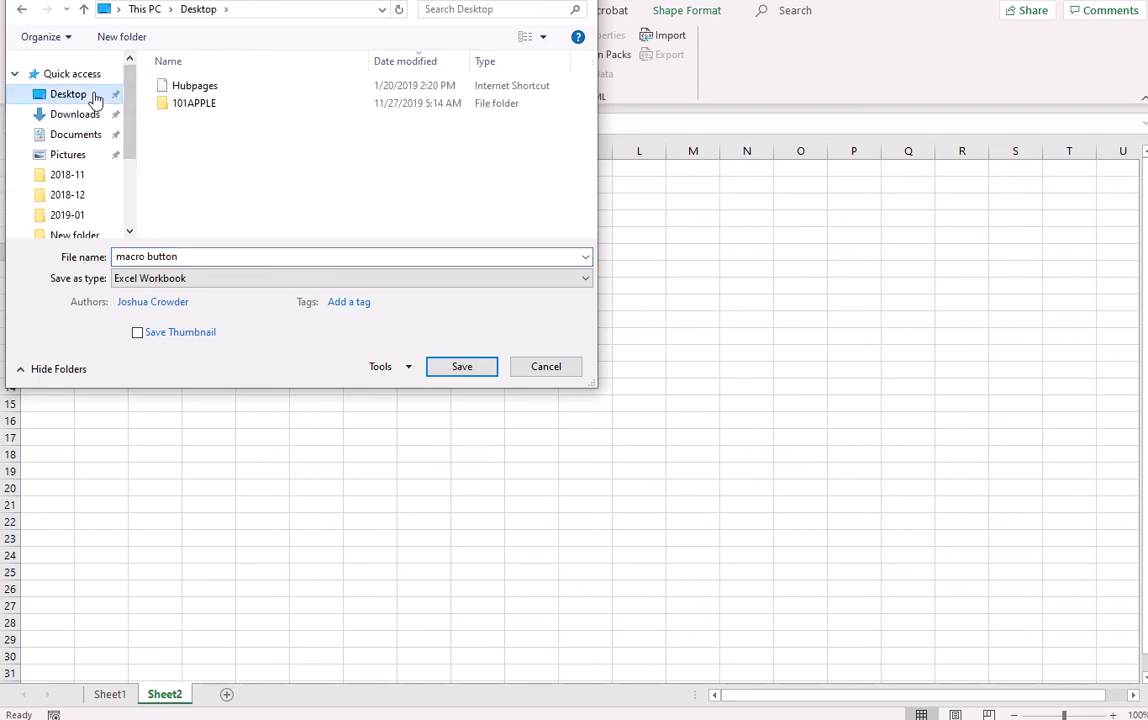
left_click(259, 280)
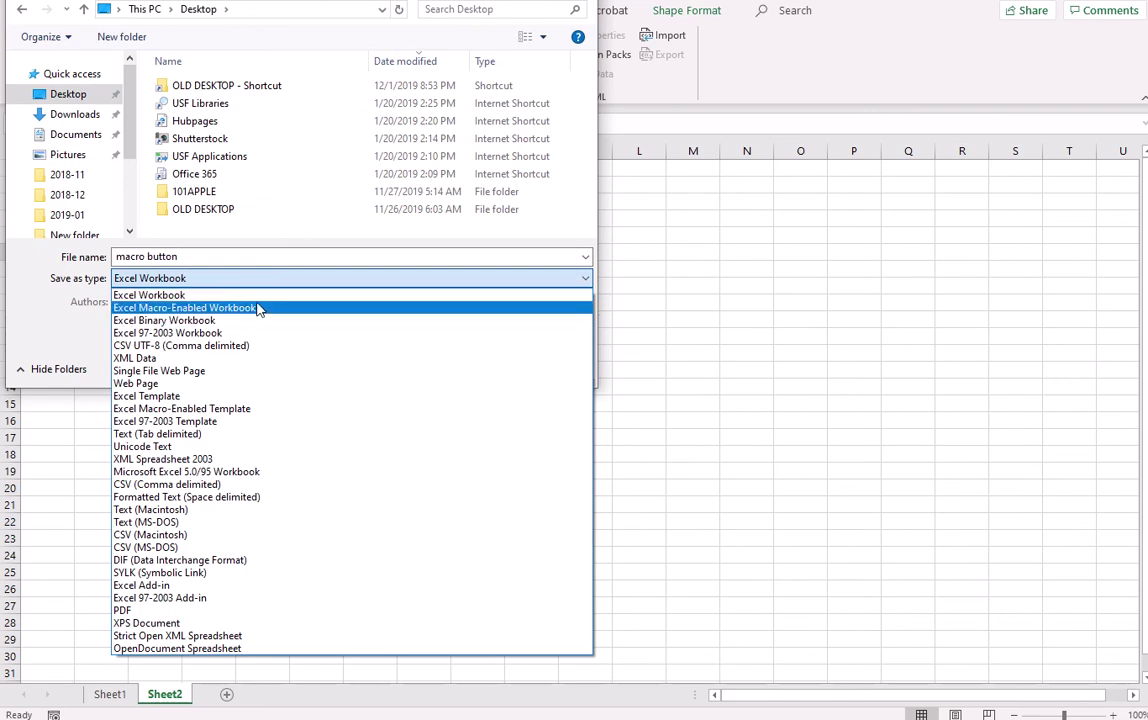
left_click(258, 309)
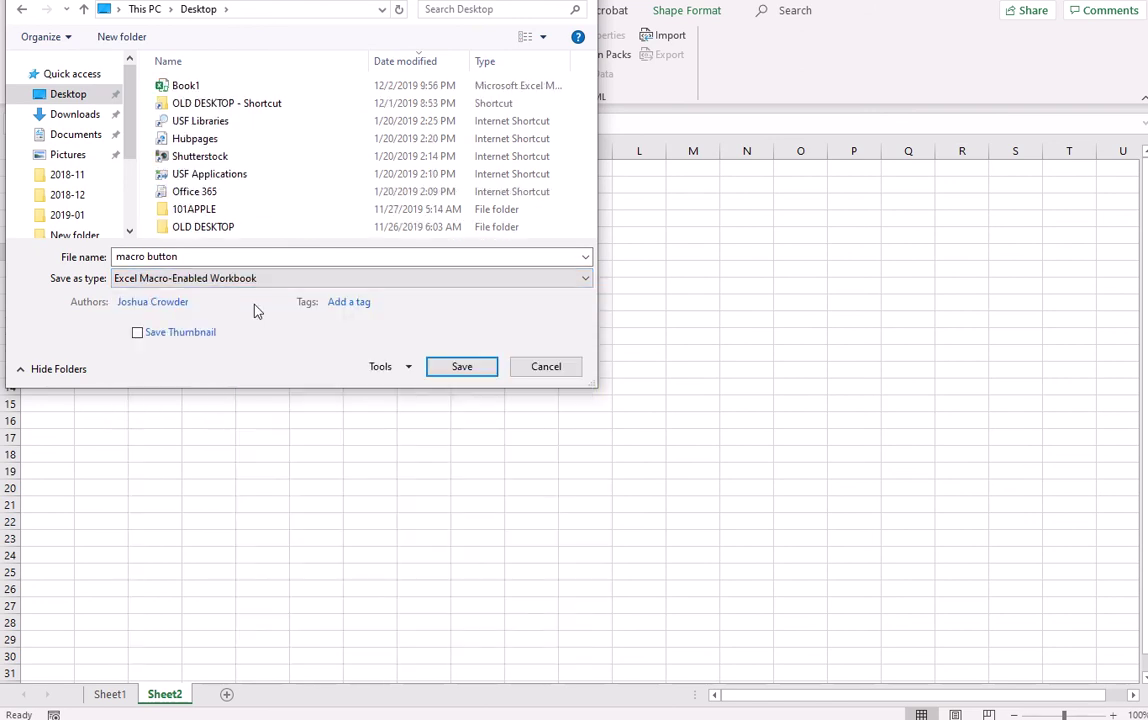
left_click(464, 367)
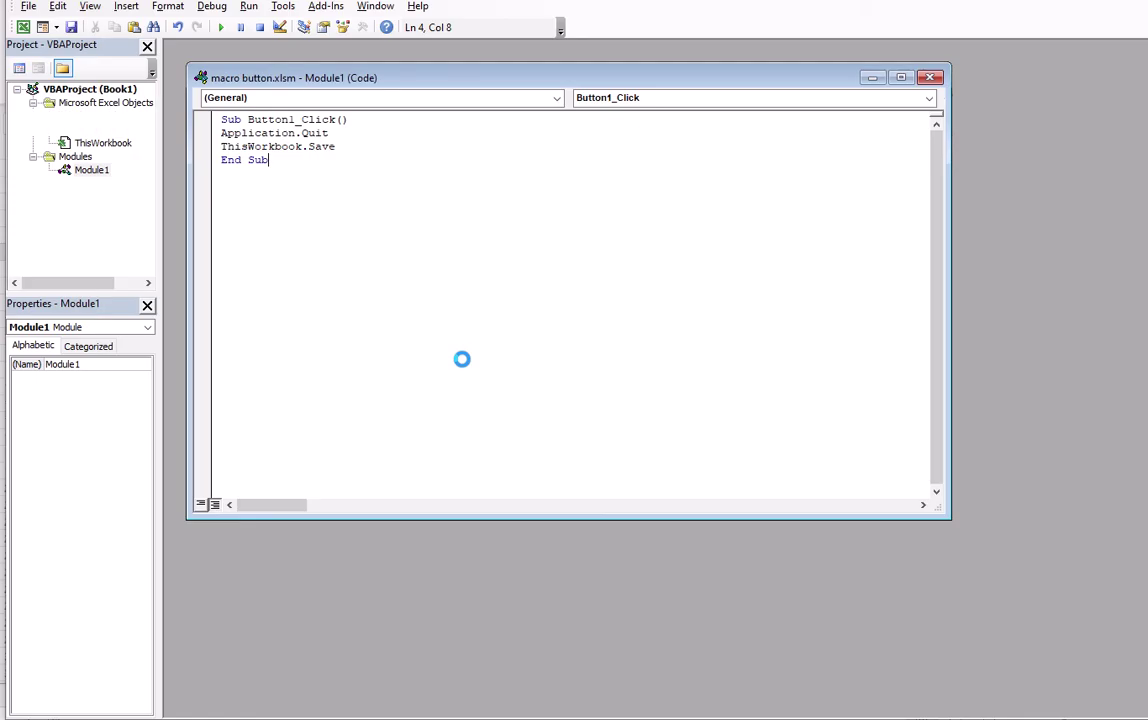
- Close the Module1 code window, return to Sheet2 in Excel, and select cell C10
left_click(930, 78)
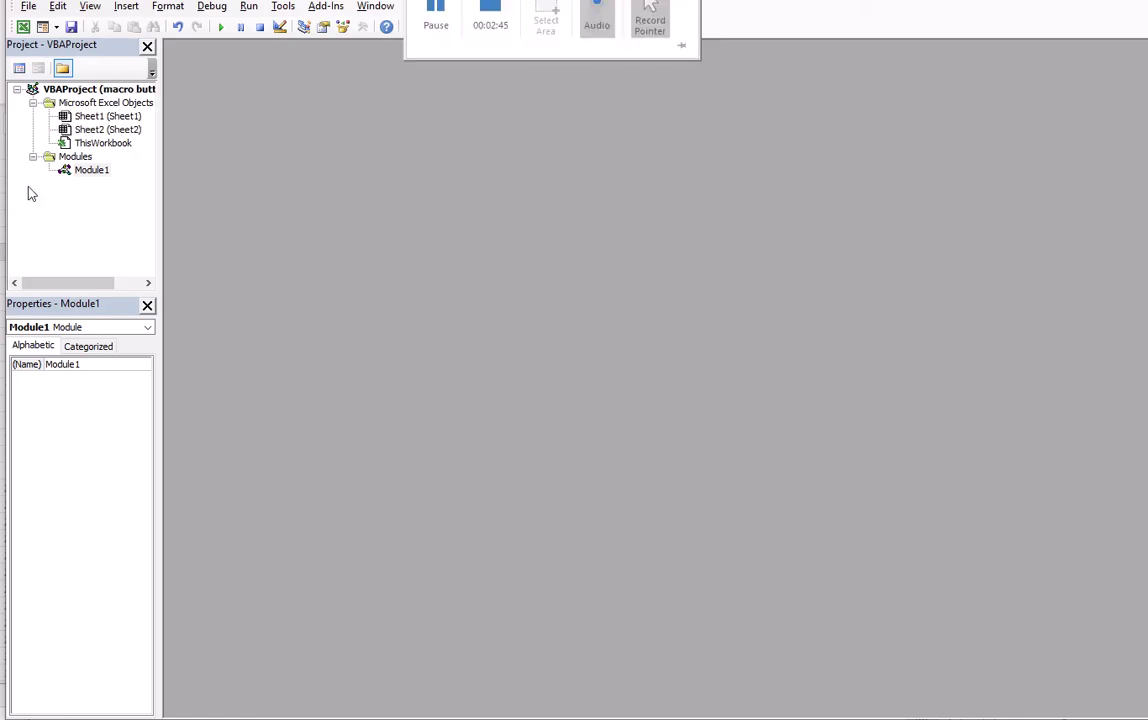
left_click(62, 295)
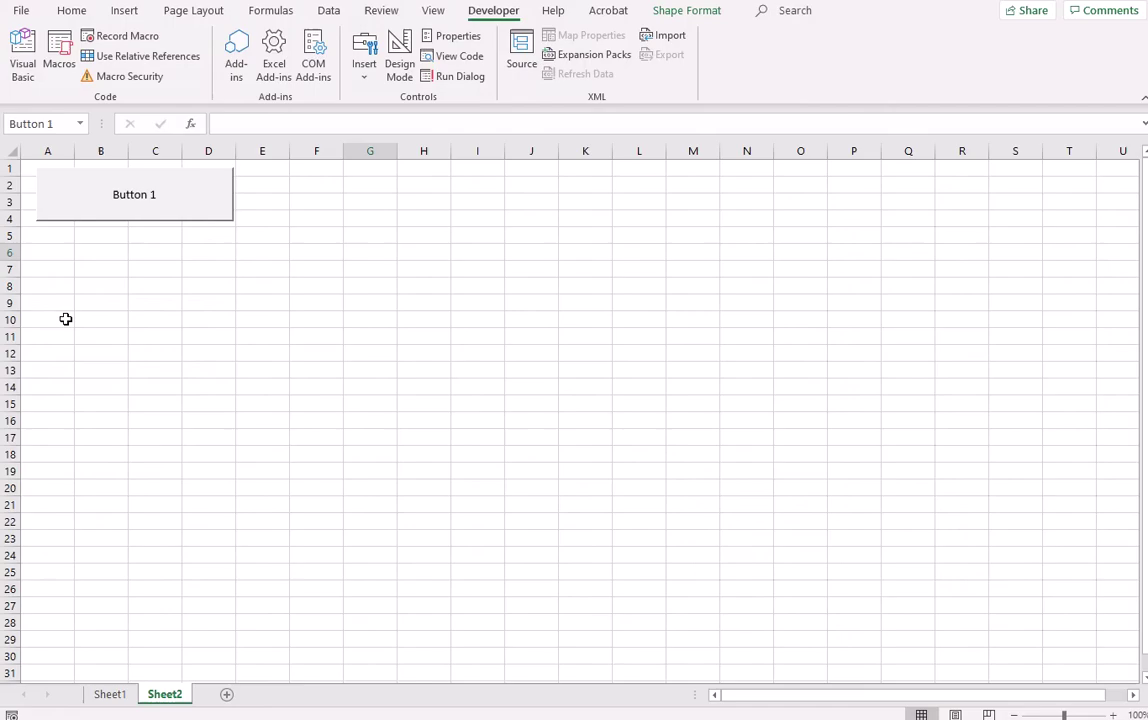
left_click(279, 299)
left_click(155, 320)
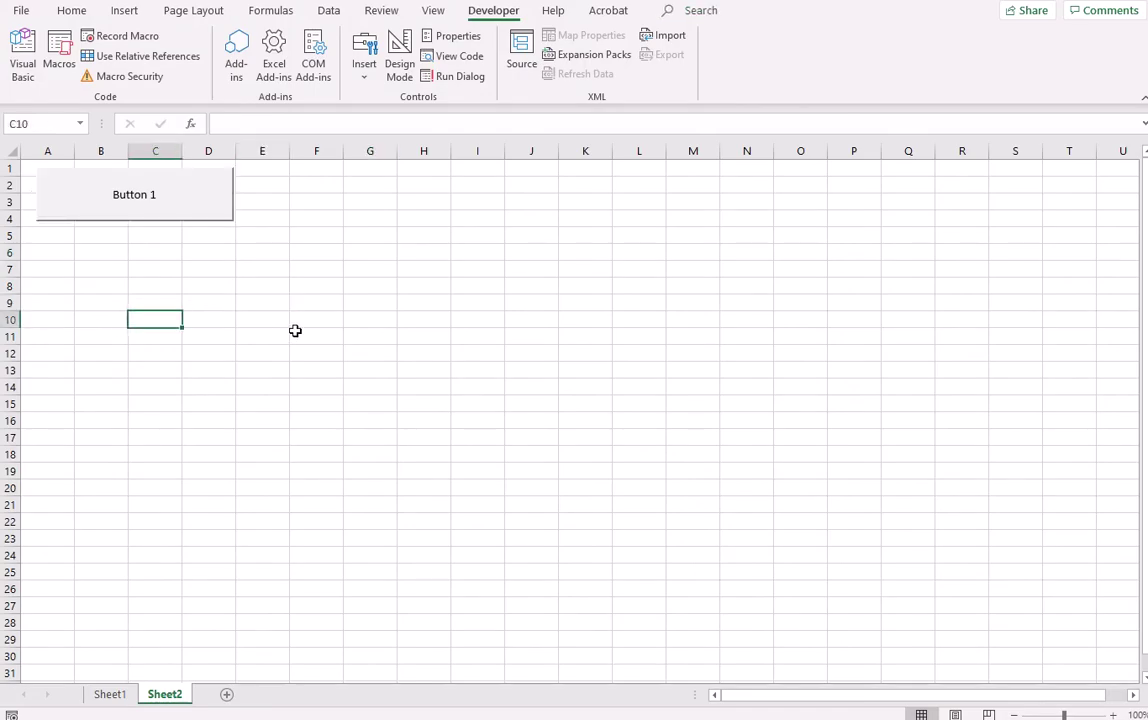
- Enter placeholder text 'fjeklfwej' in C10 and 'fjeklfwejfkjklj' in C11, then reselect those cells
type("fjeklfwej")
key("Return")
type("fjeklfwejfkjklj")
key("Return")
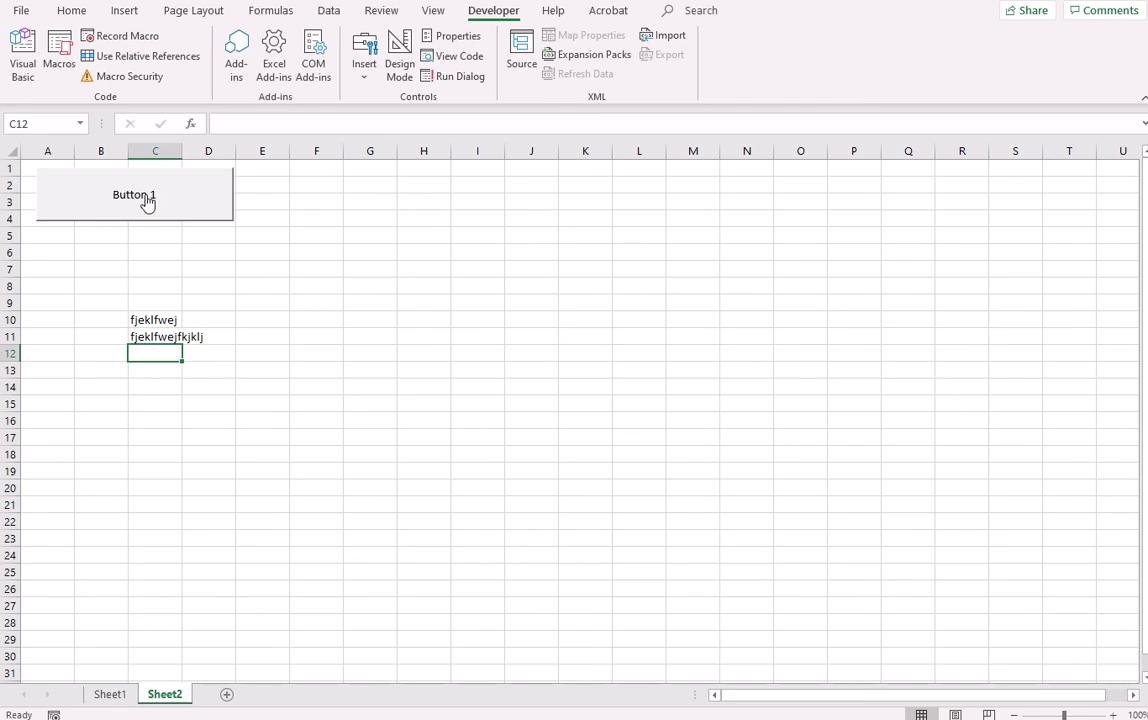
left_click(154, 320)
left_click(158, 318)
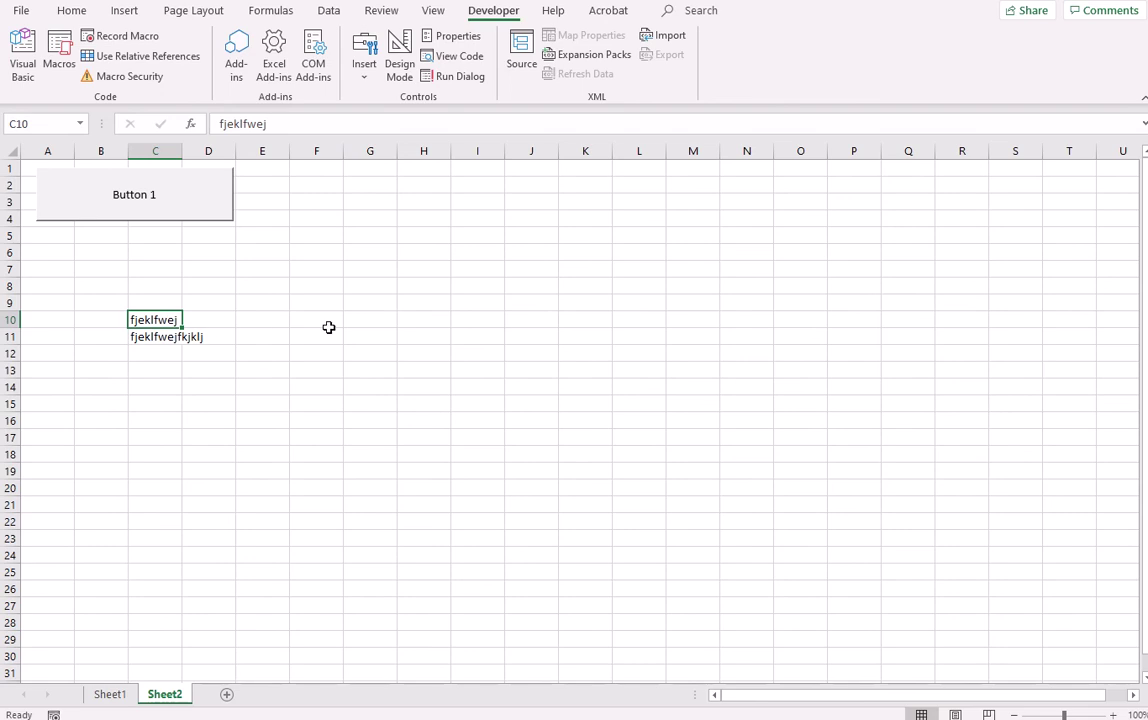
left_click(150, 338)
left_click(154, 319)
- Run Button 1 to save and close, then reopen macro button.xlsm and enable its content
left_click(154, 195)
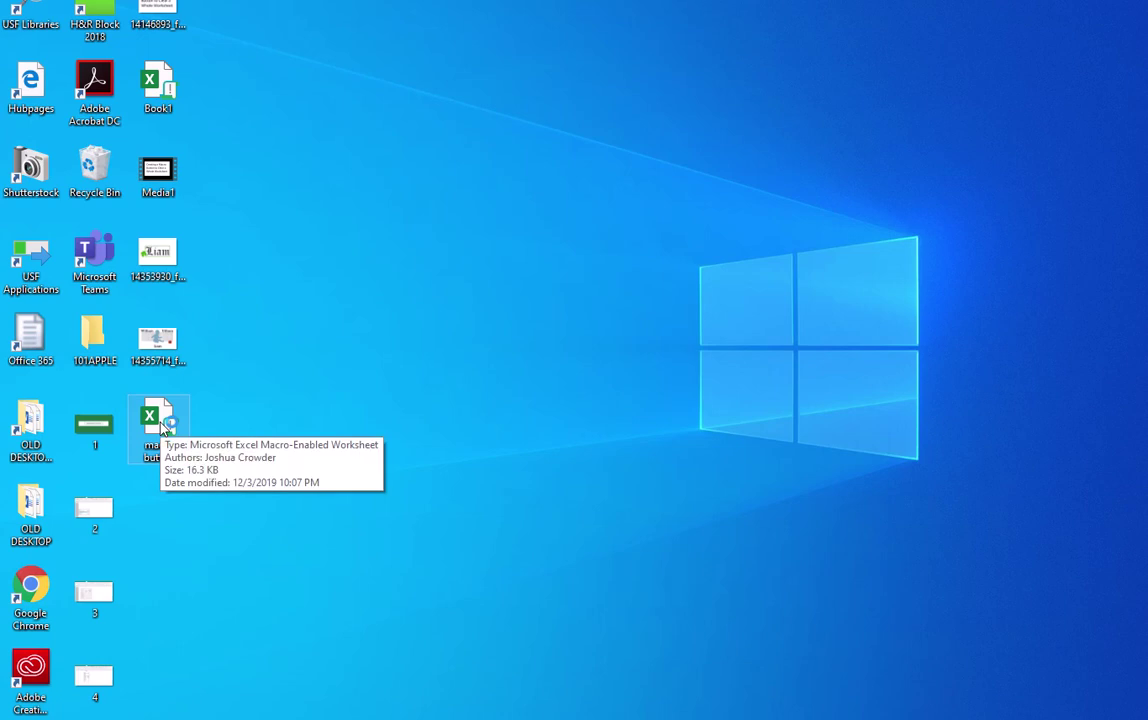
key("super+e")
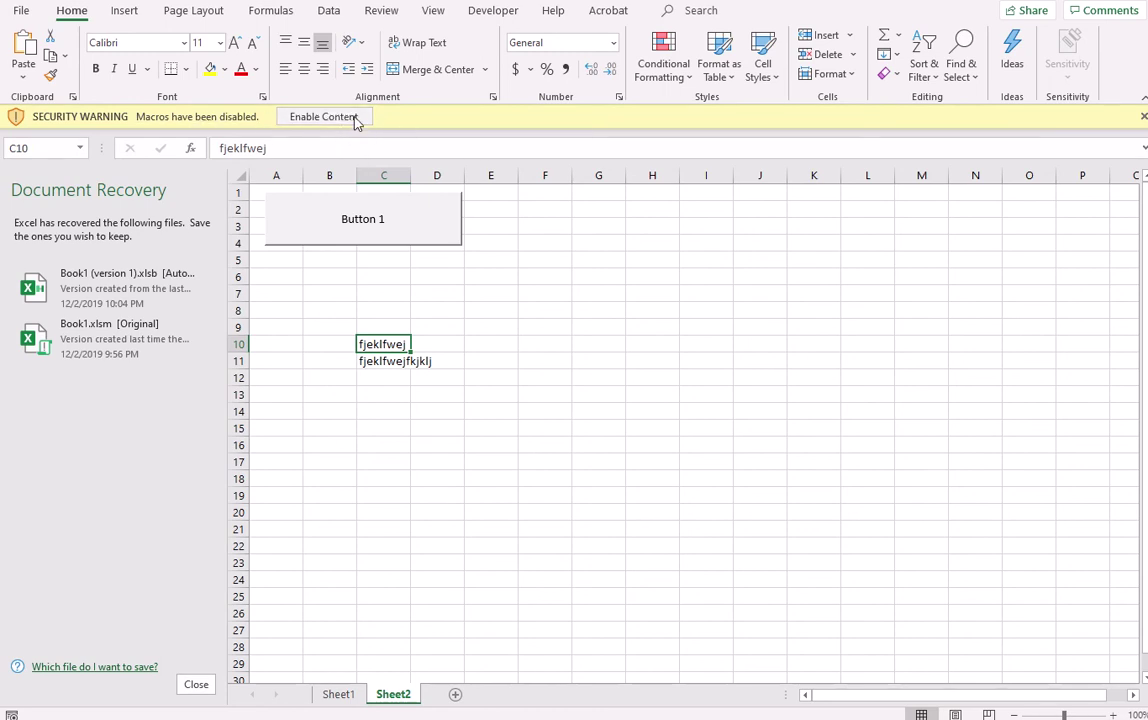
left_click(352, 117)
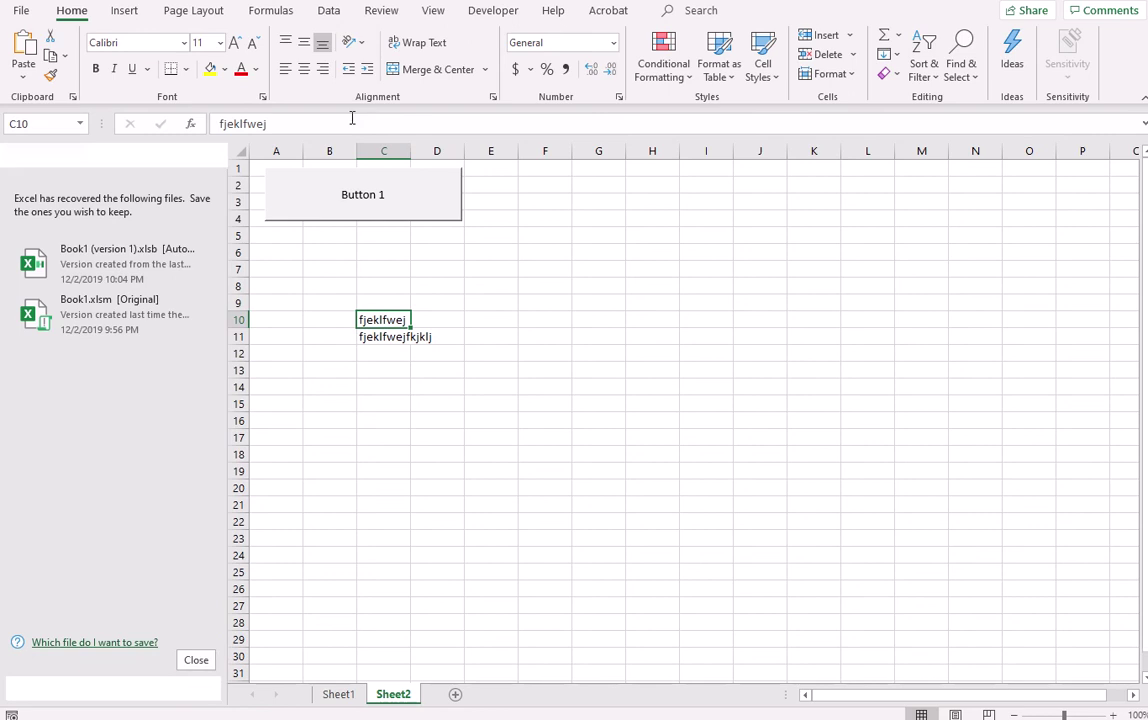
left_click(597, 295)
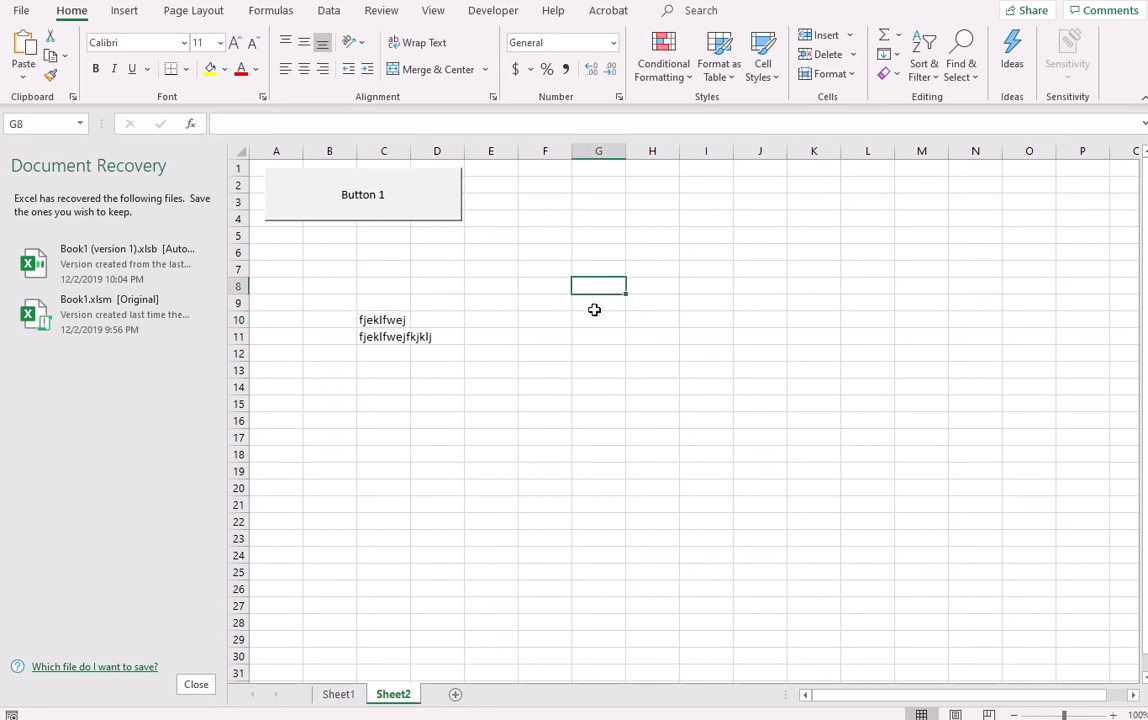